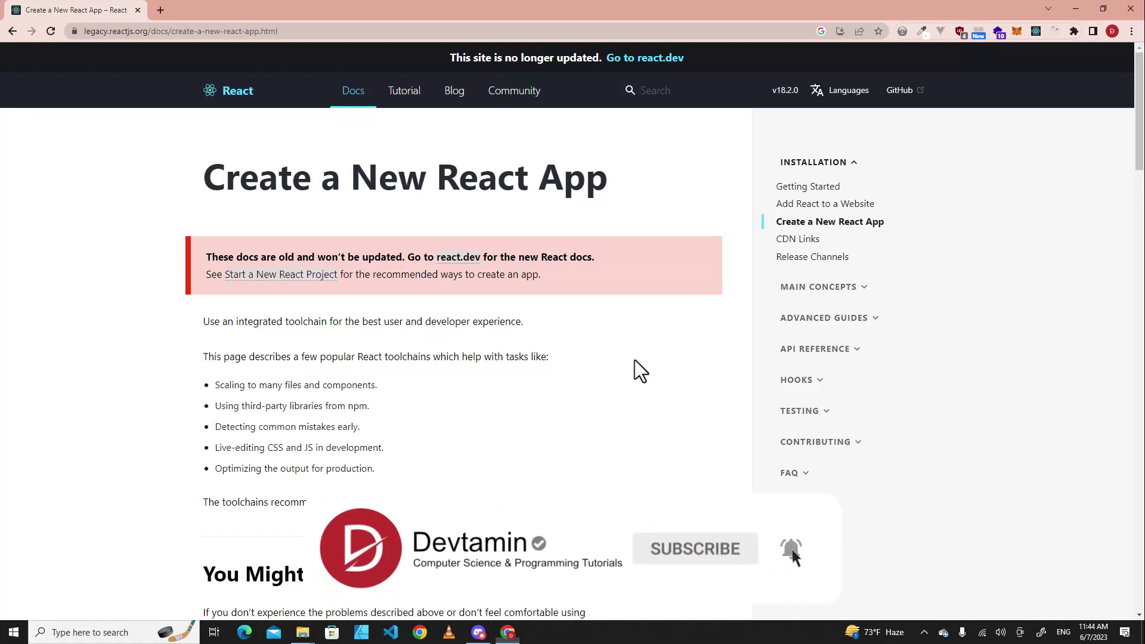
scroll(635, 362, down, 2)
scroll(636, 361, down, 2)
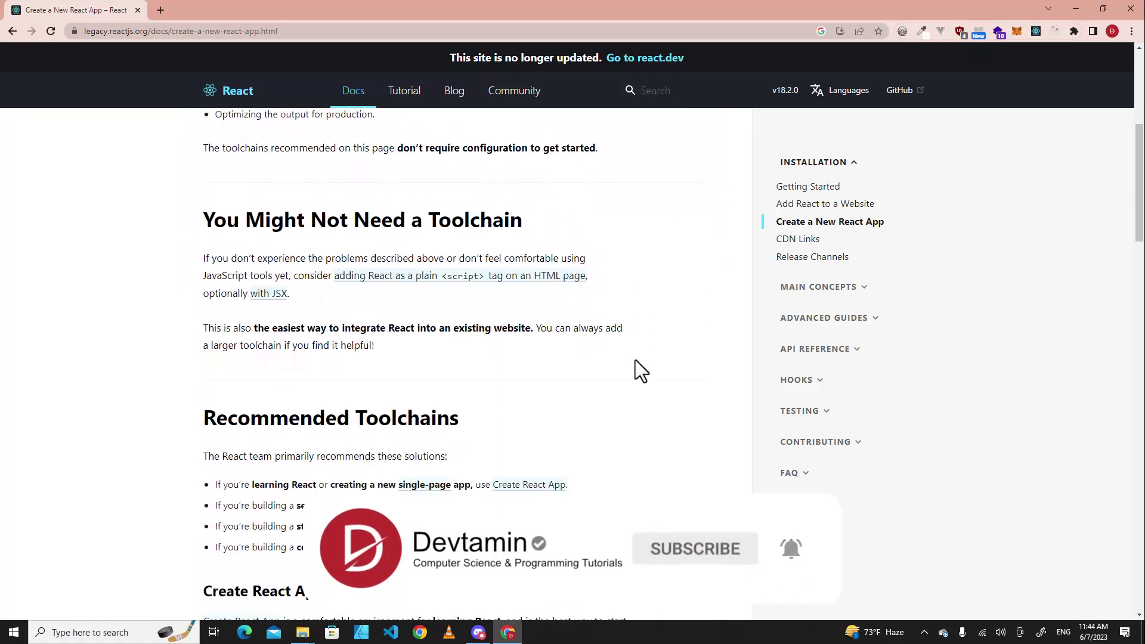
scroll(635, 362, down, 2)
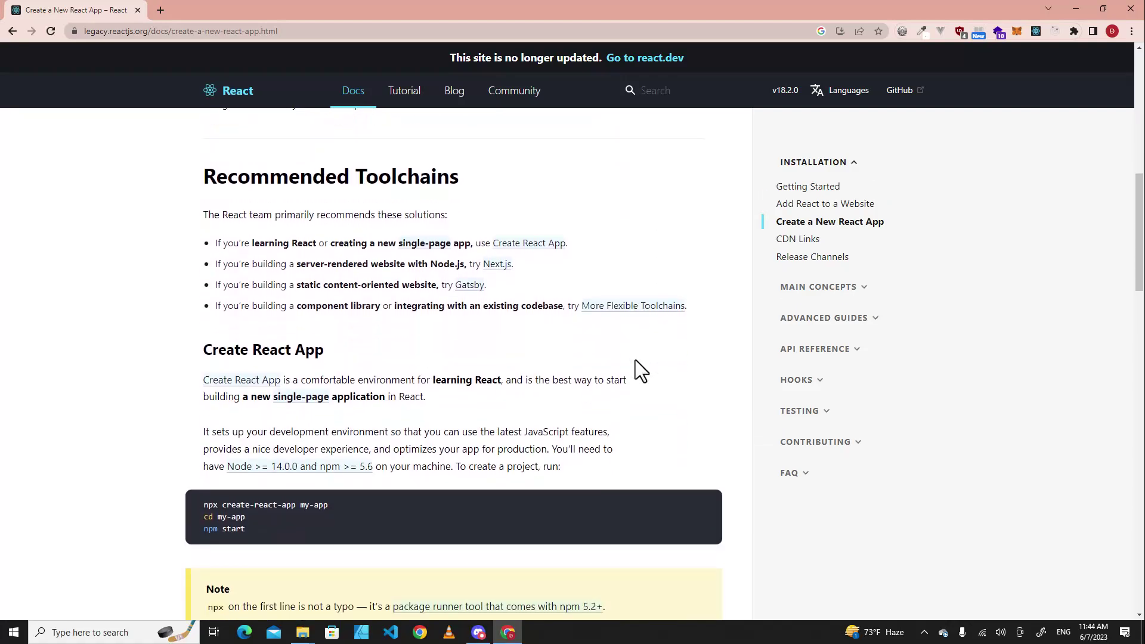
scroll(635, 362, up, 4)
scroll(637, 360, up, 3)
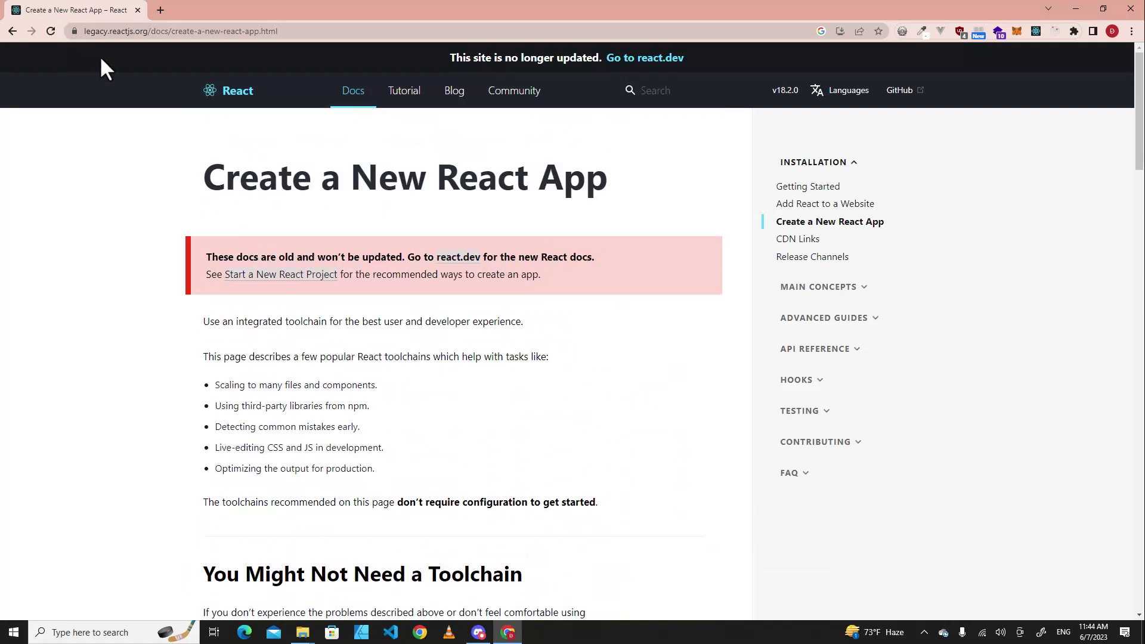
Look over the legacy 'Create a New React App' docs, then open a new blank tab.
click(96, 32)
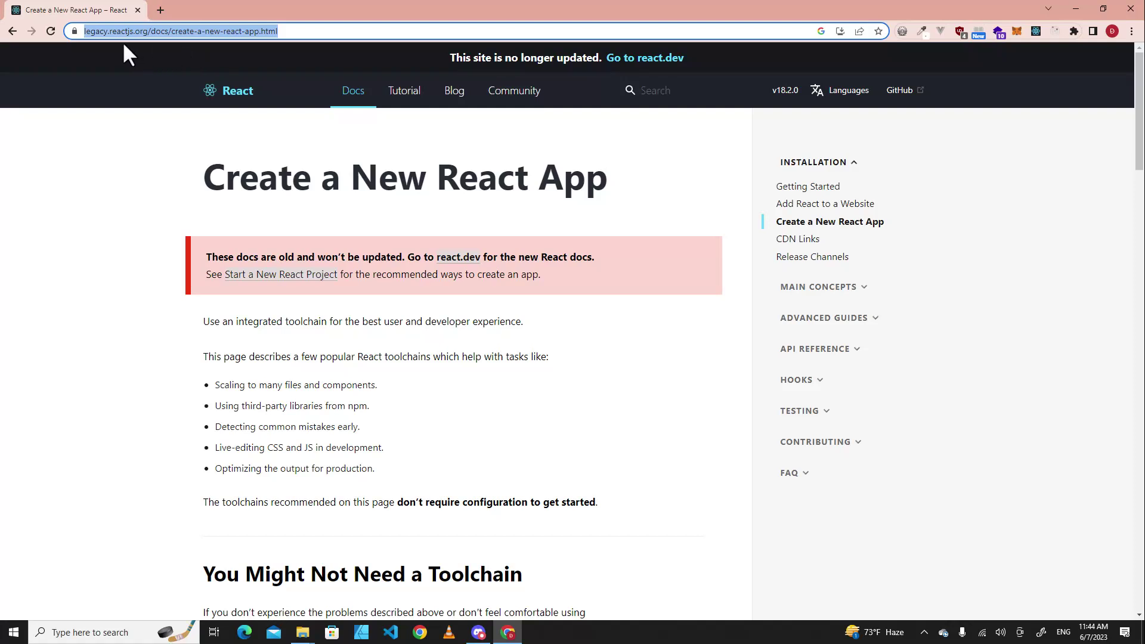
click(126, 220)
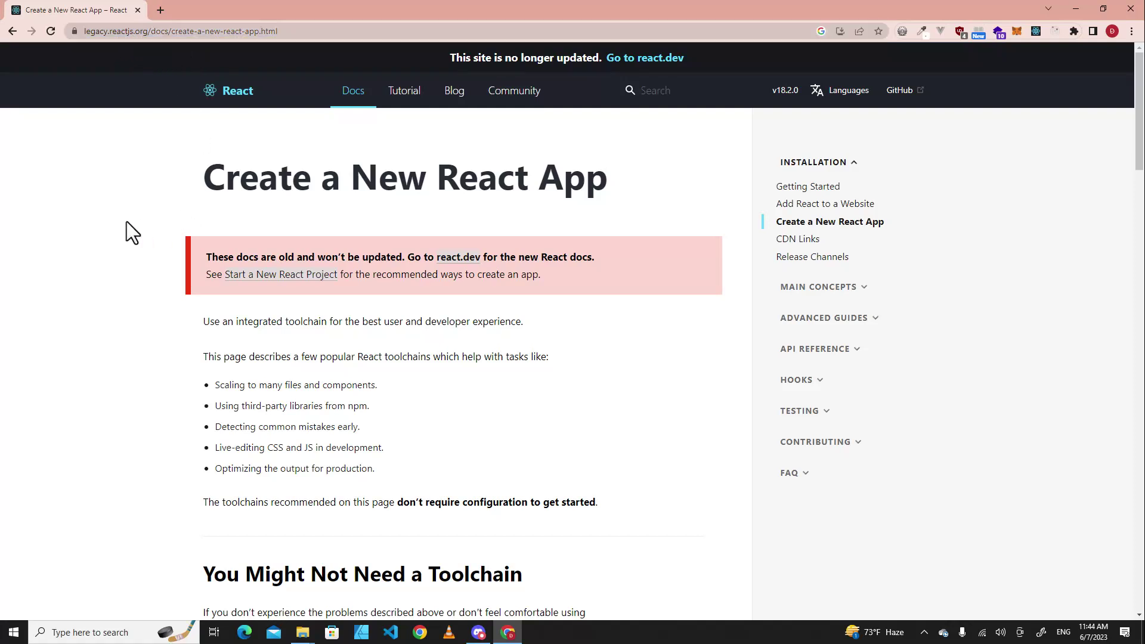
drag(206, 256, 294, 257)
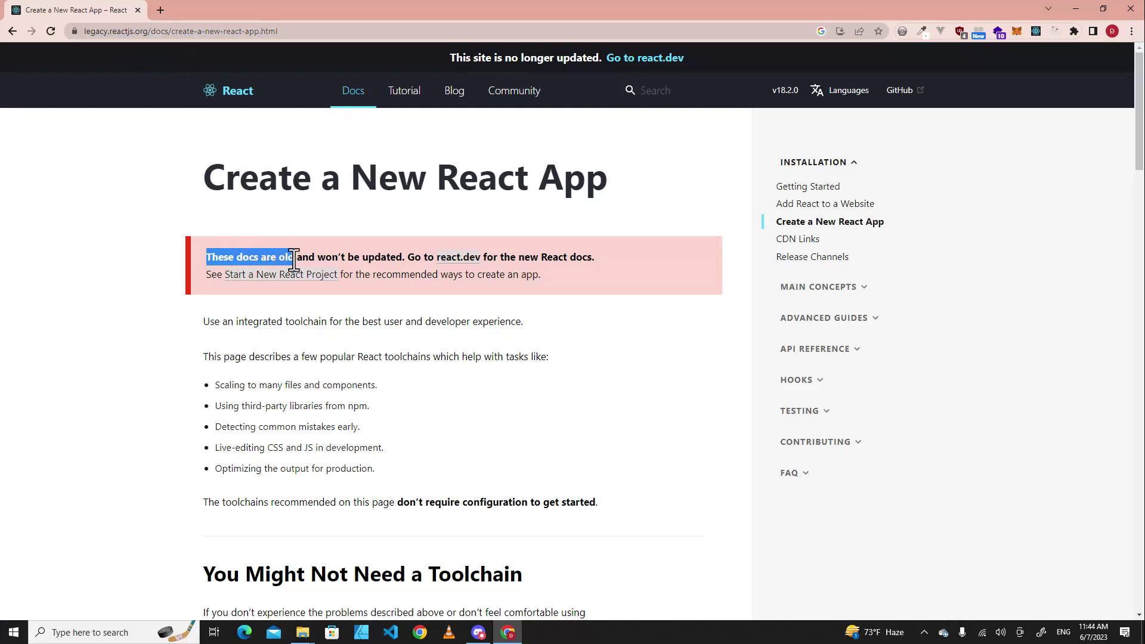
scroll(296, 260, down, 2)
scroll(296, 259, down, 2)
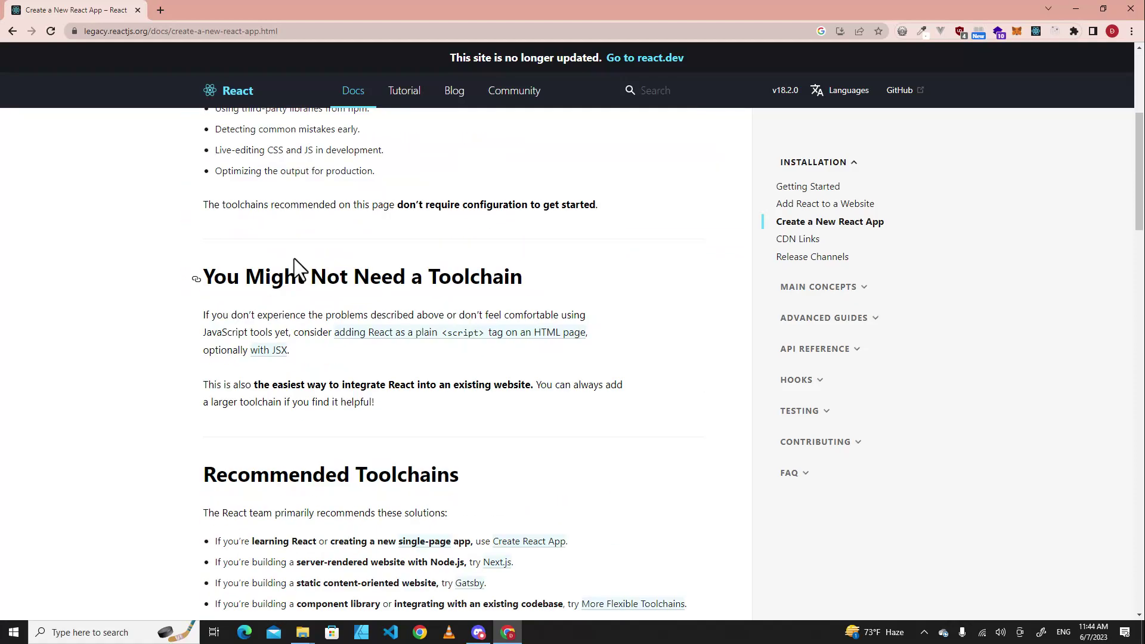
click(158, 10)
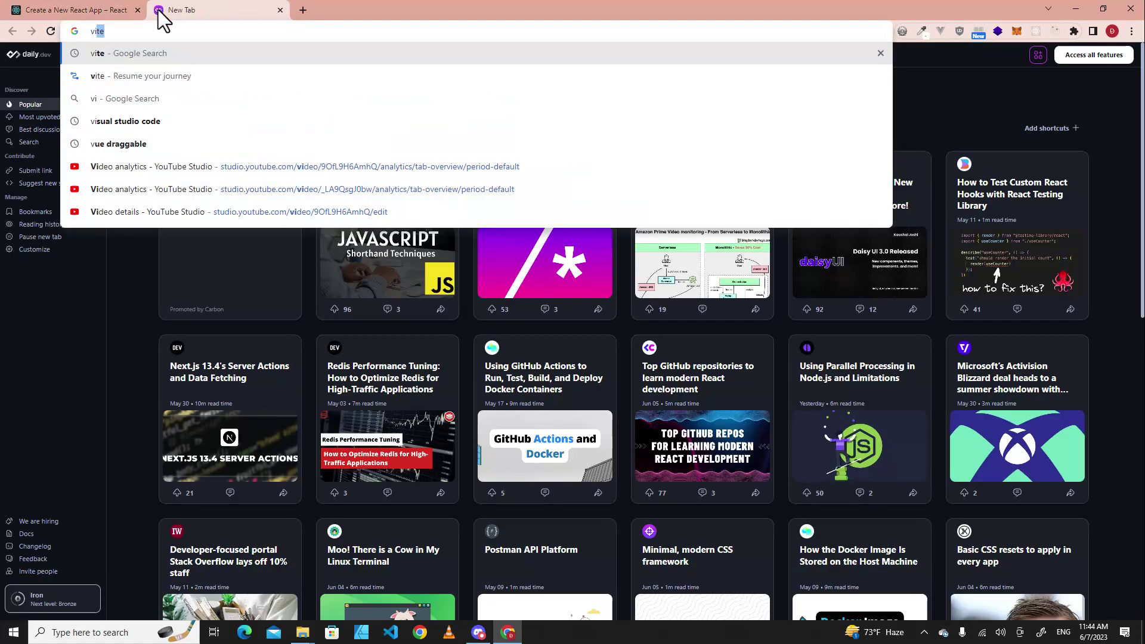
text(vite)
Search Google for vite and open the Getting Started guide on vitejs.dev.
key(Return)
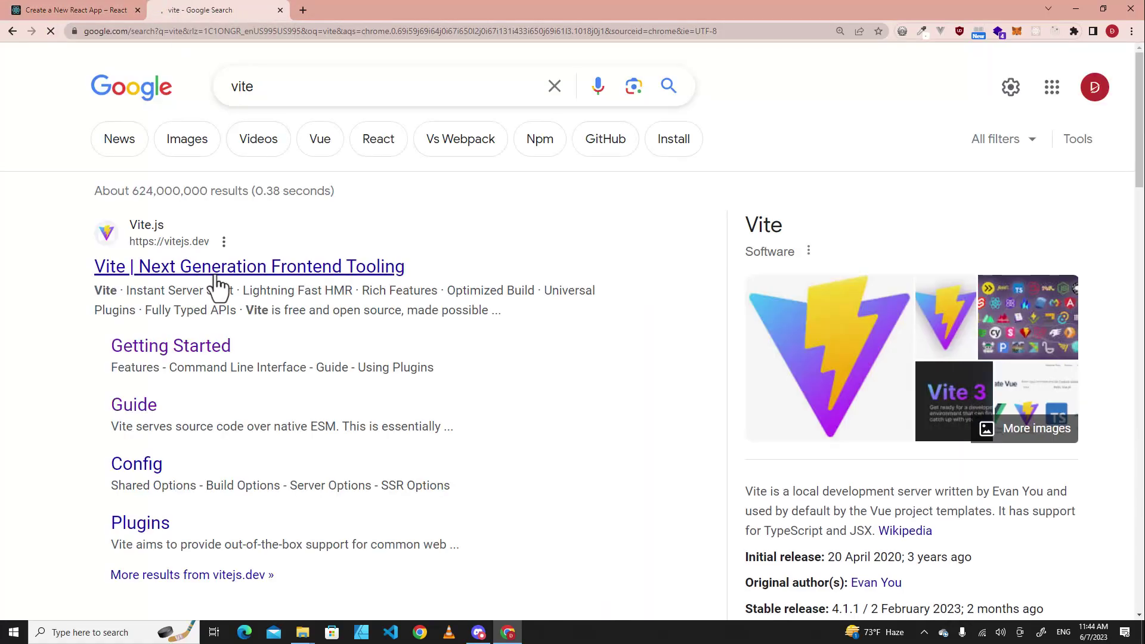
click(222, 272)
scroll(228, 281, down, 1)
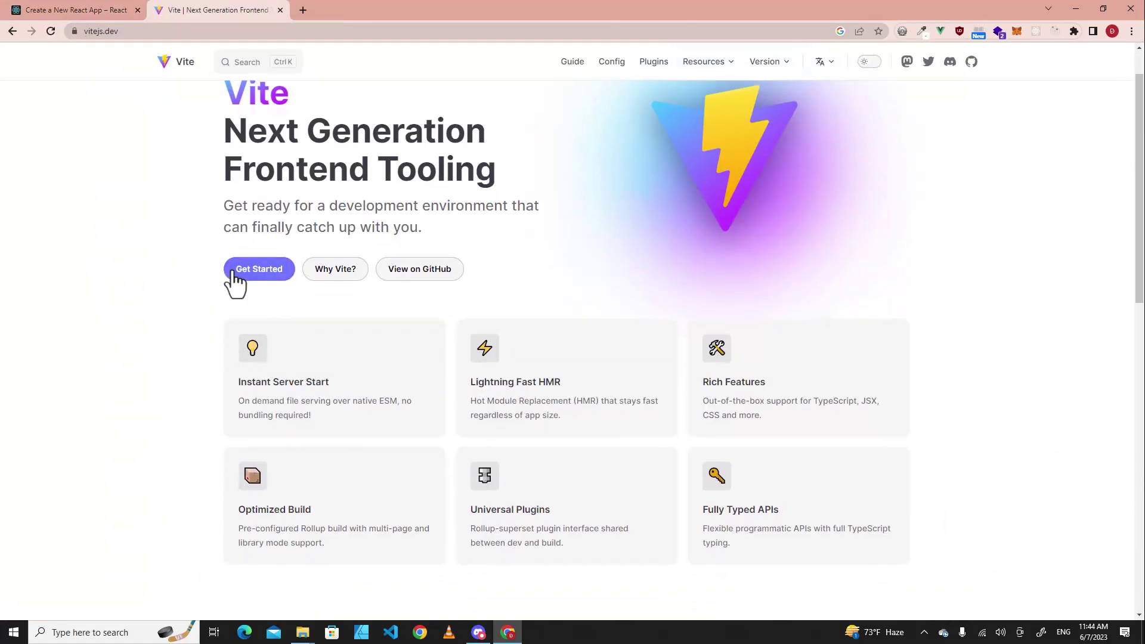
click(249, 269)
scroll(544, 256, down, 1)
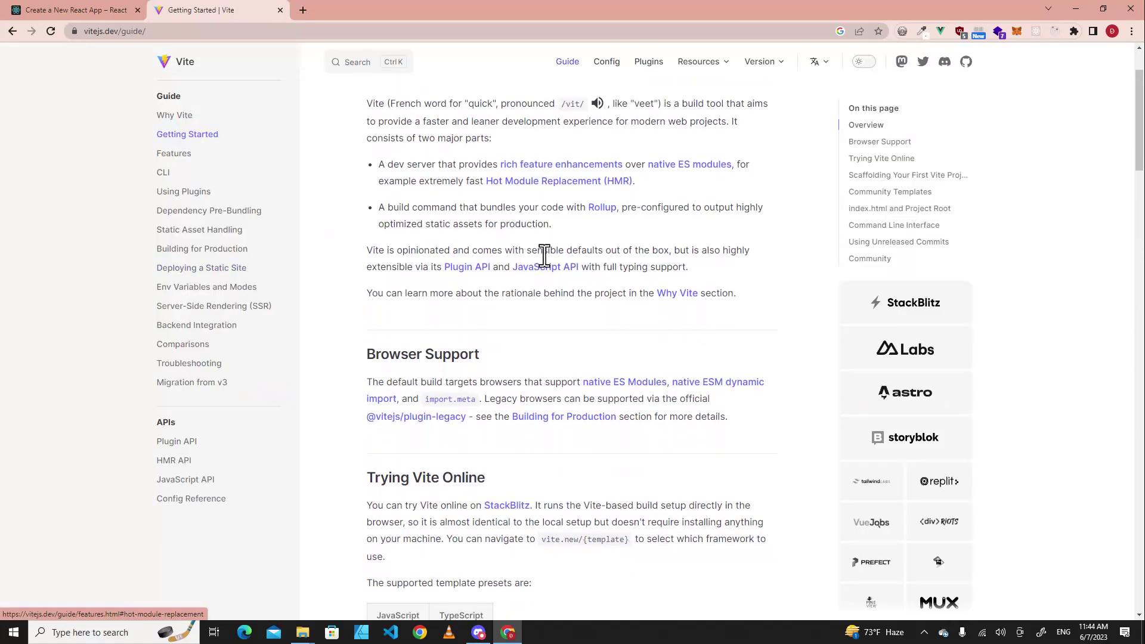
scroll(556, 258, down, 3)
scroll(558, 265, down, 3)
scroll(558, 266, down, 2)
scroll(558, 265, up, 3)
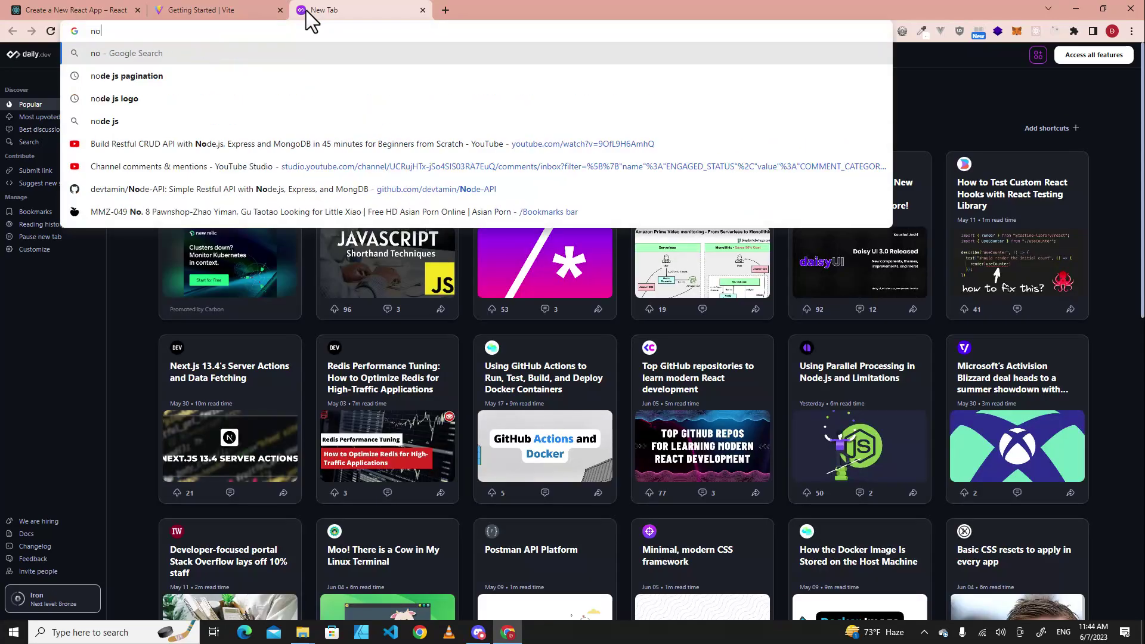
text(de js)
Search 'node js', open the Node.js homepage, then minimize Chrome to the desktop.
key(Return)
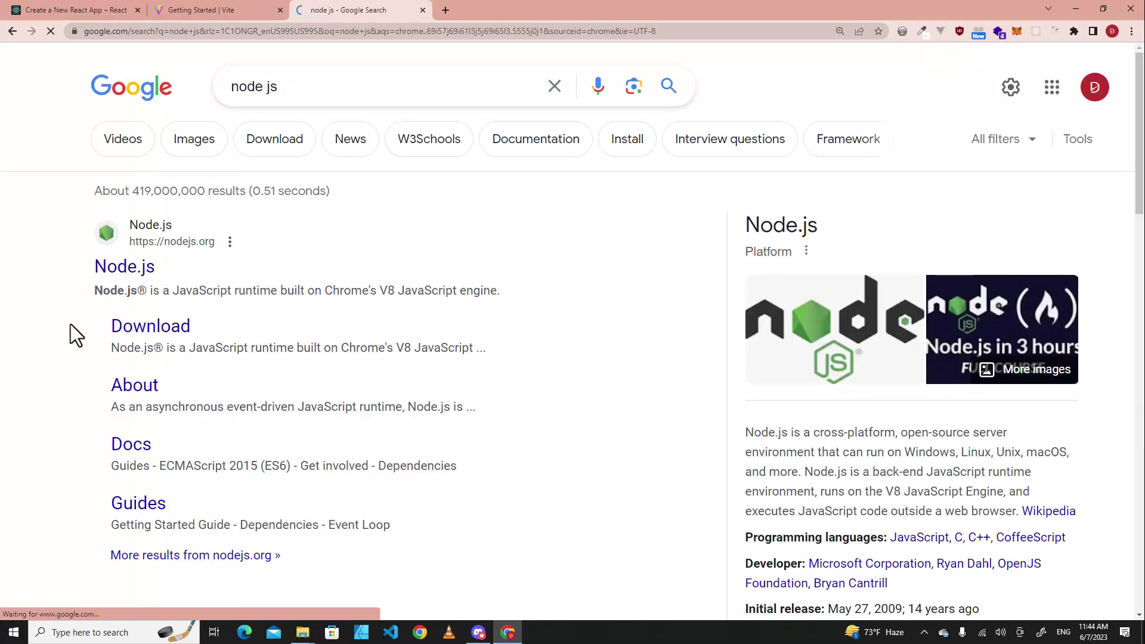
click(147, 269)
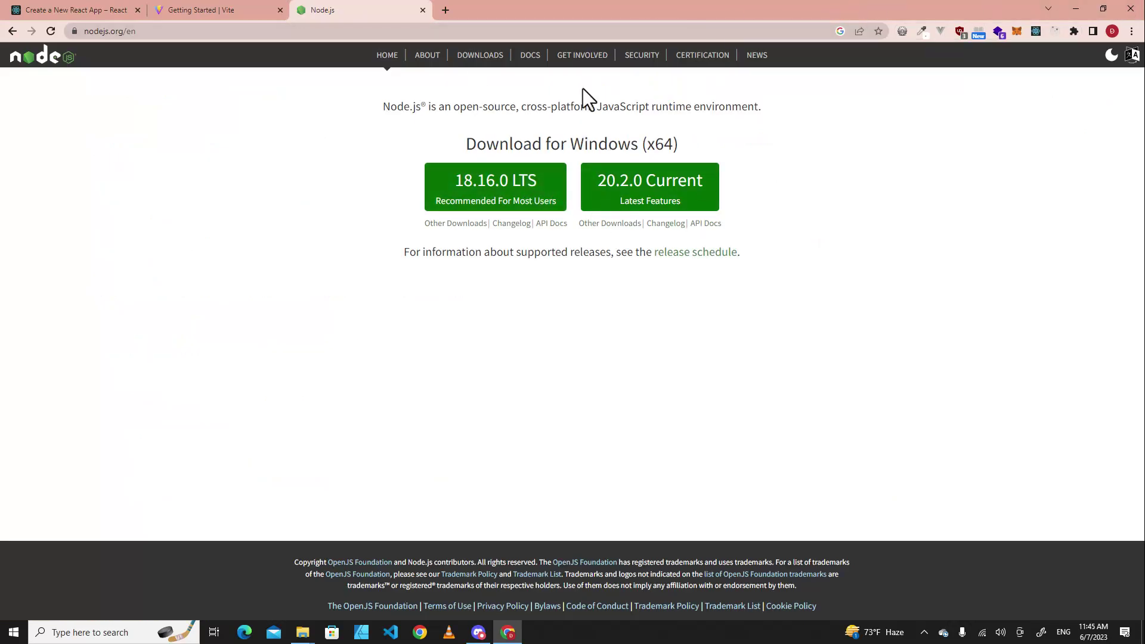
click(1076, 9)
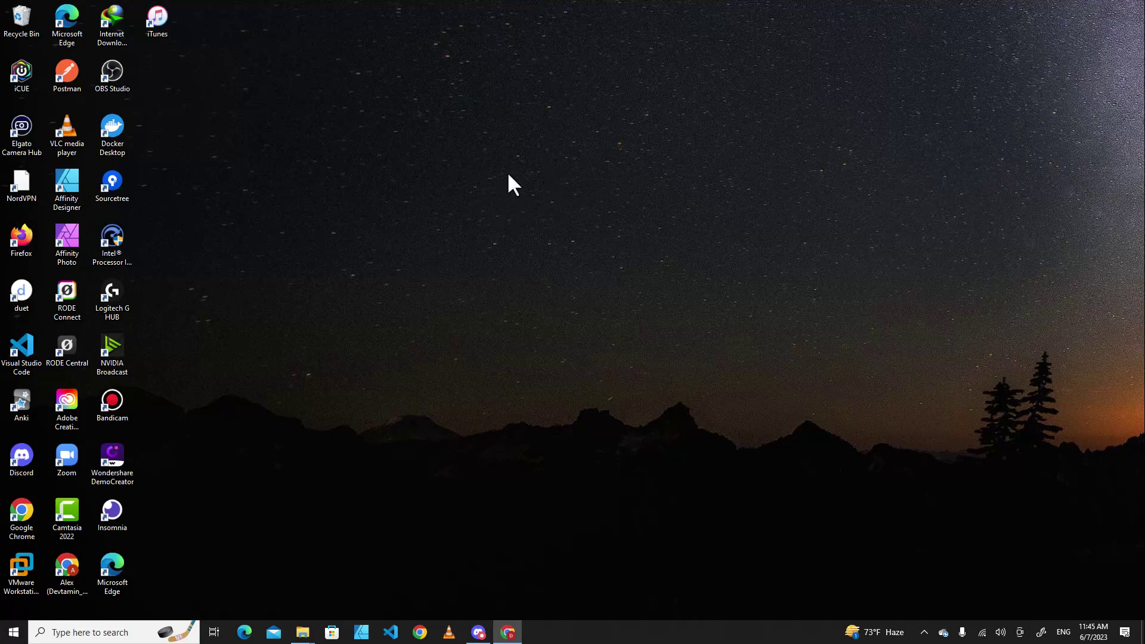
Open a PowerShell window at the Desktop from the extended desktop context menu.
shift+right_click(510, 209)
key(Escape)
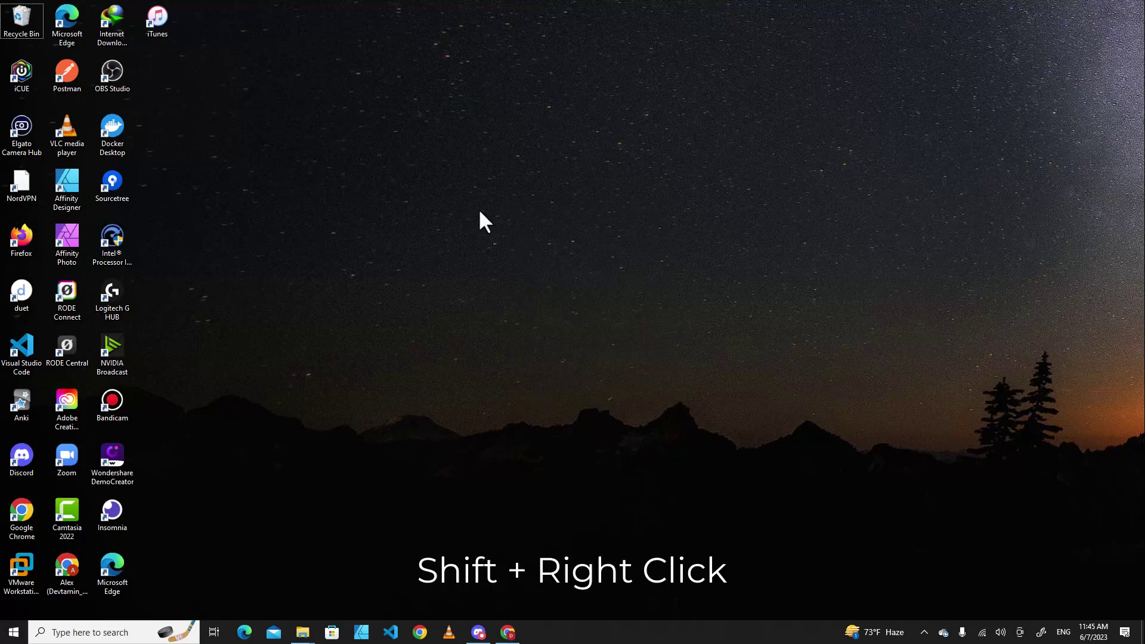
shift+right_click(489, 216)
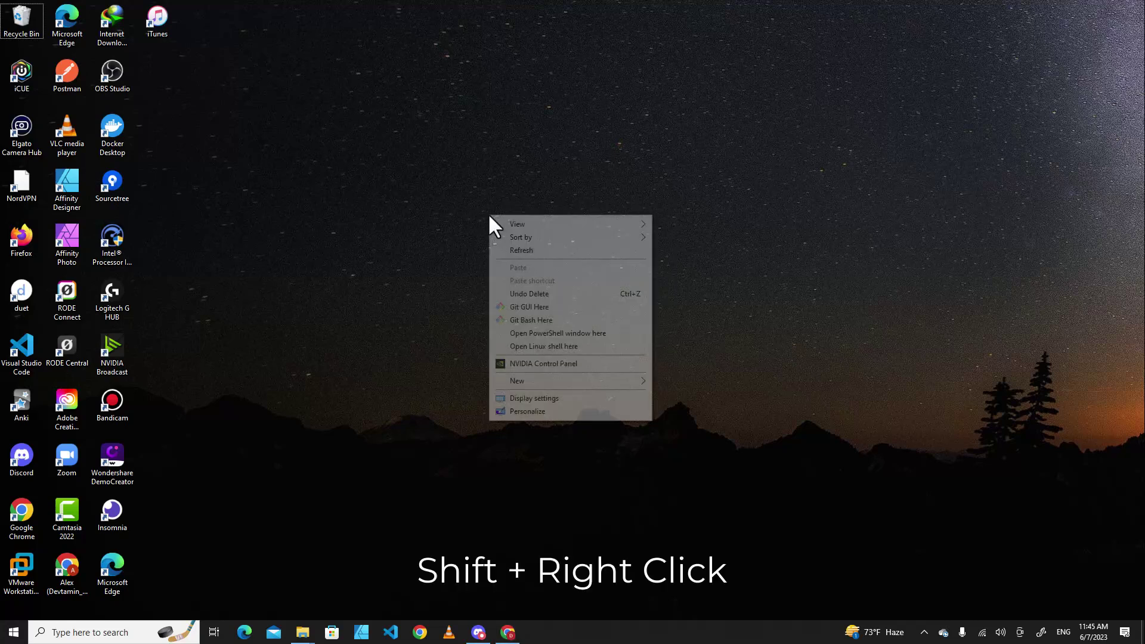
click(541, 334)
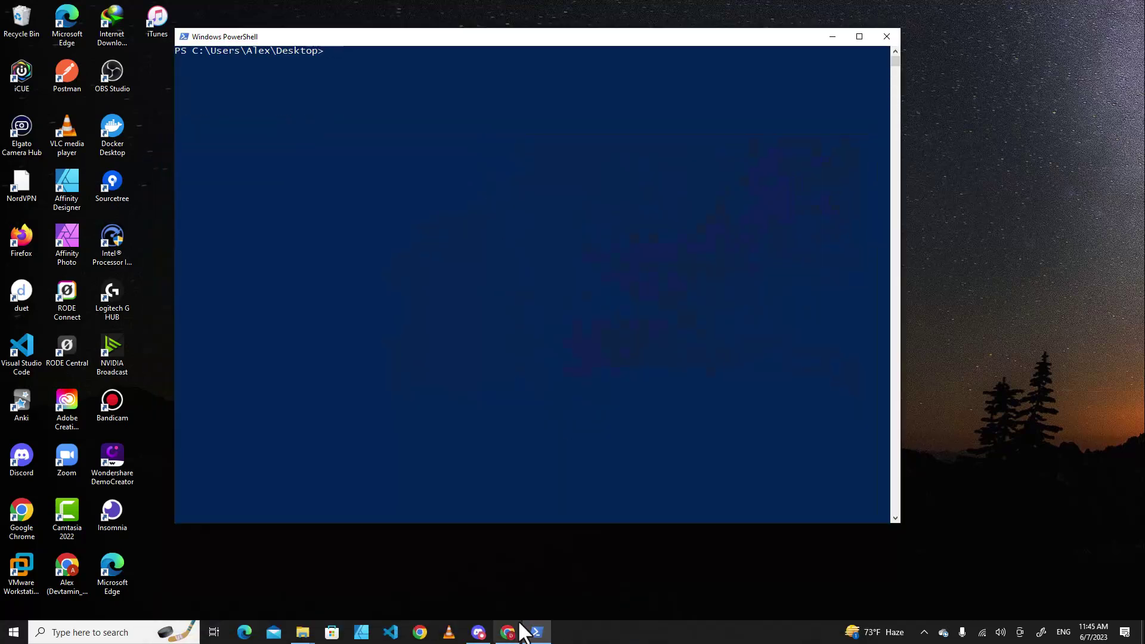
Copy the npm create vite@latest command from the Vite Getting Started tab.
click(506, 631)
click(236, 10)
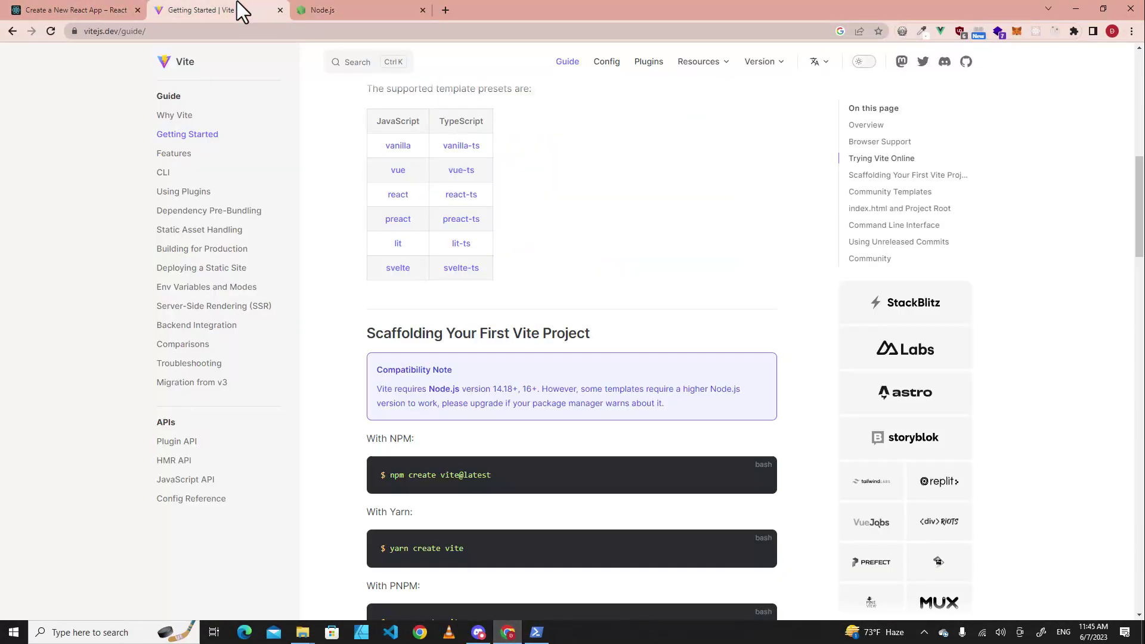
scroll(572, 305, down, 2)
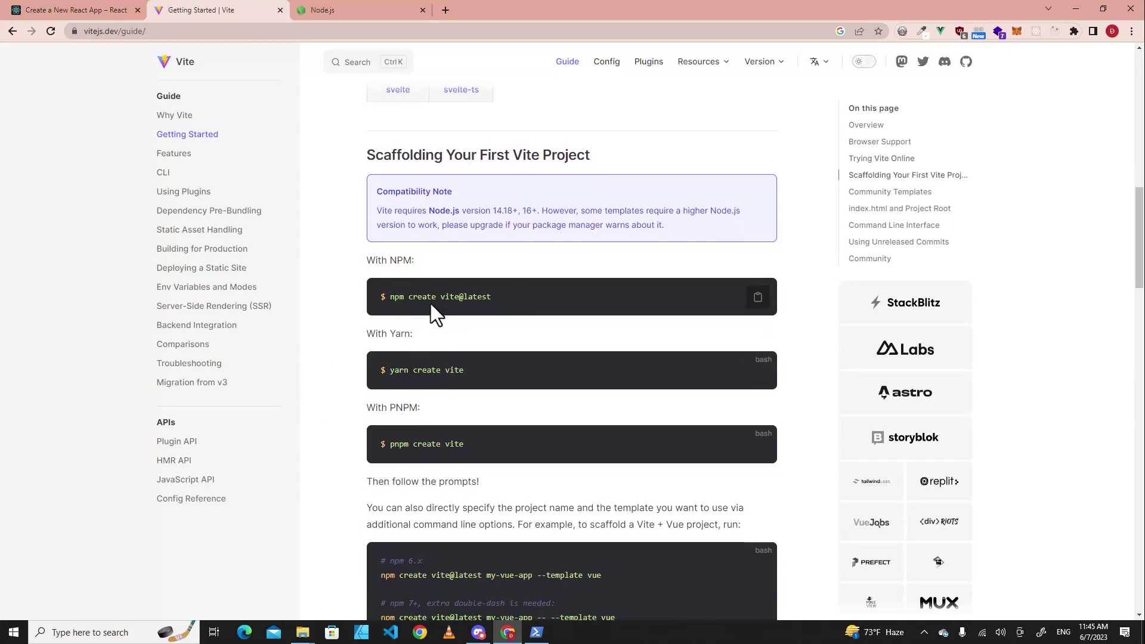
click(756, 301)
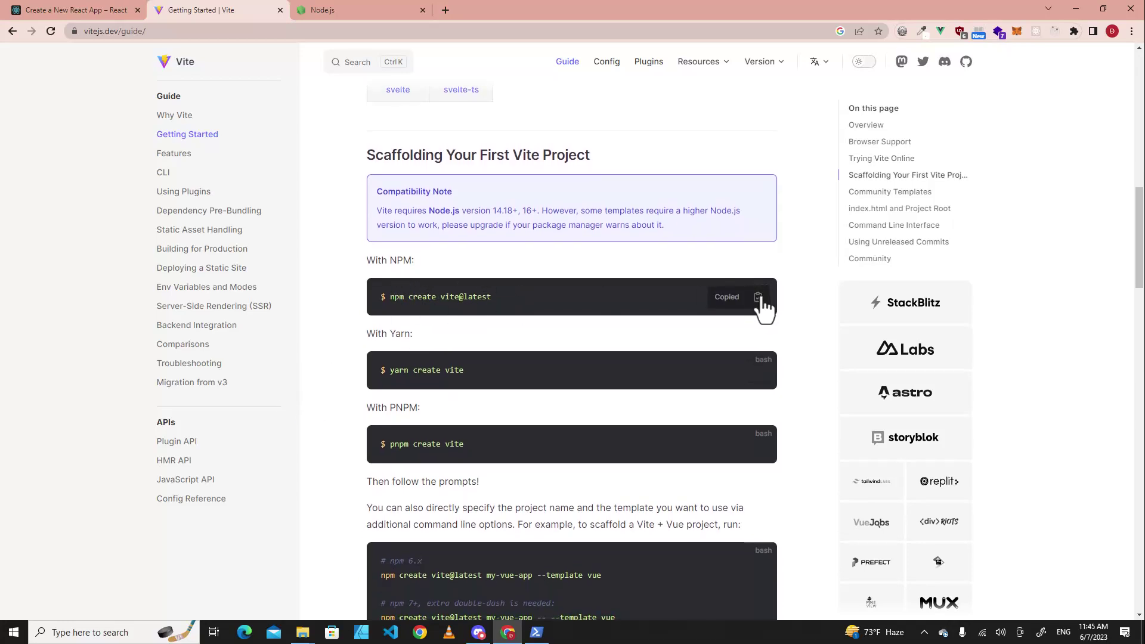
Run the pasted npm create vite@latest command and name the project react-with-vite.
click(537, 633)
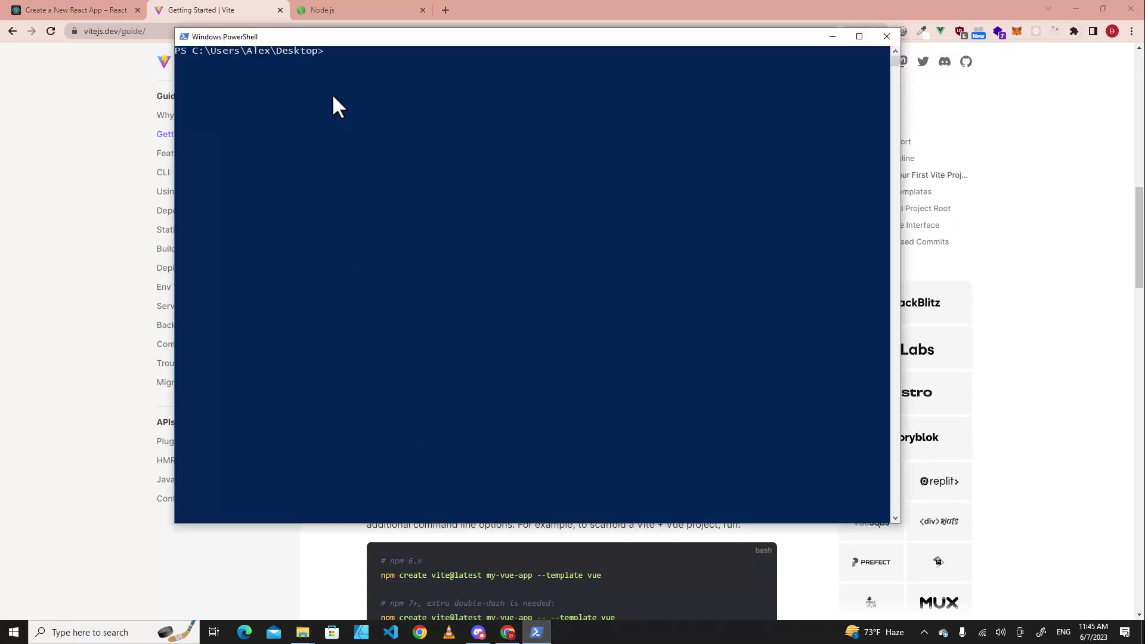
right_click(370, 64)
key(Return)
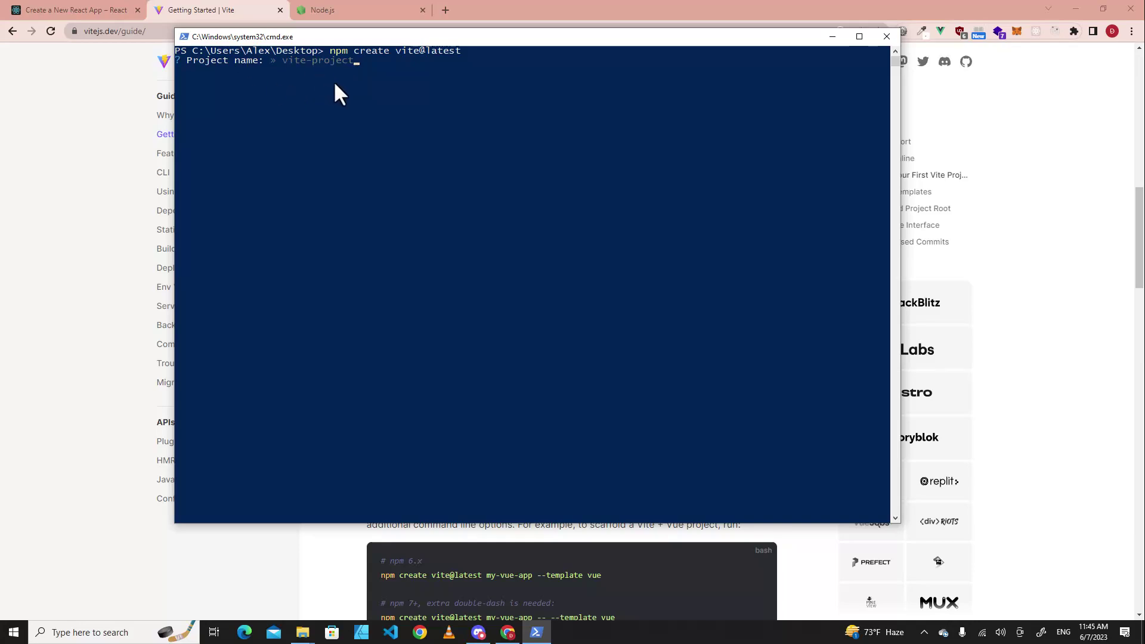
text(react)
text(-with-vite)
key(Return)
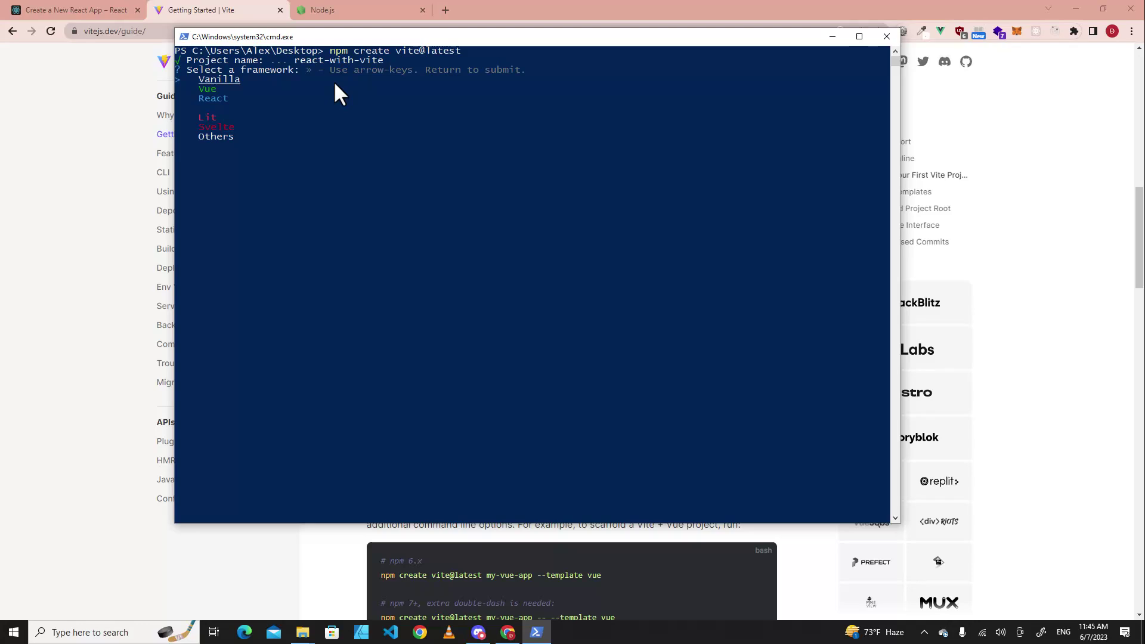
Choose the React framework with the JavaScript variant to scaffold the project.
key(Down)
key(Down)
key(Return)
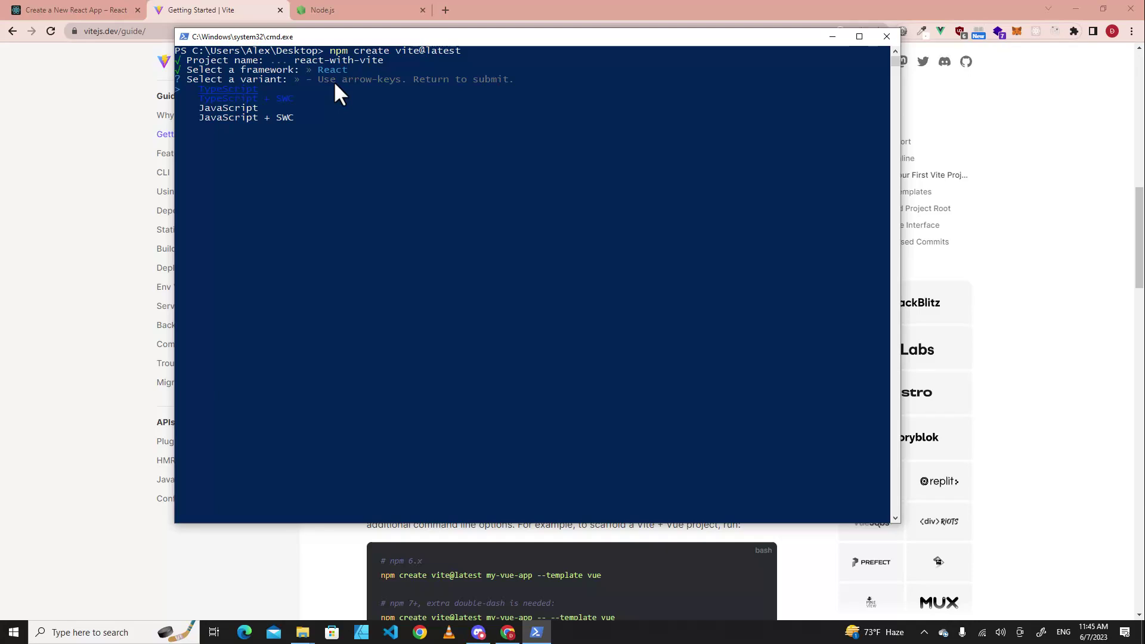
key(Down)
key(Return)
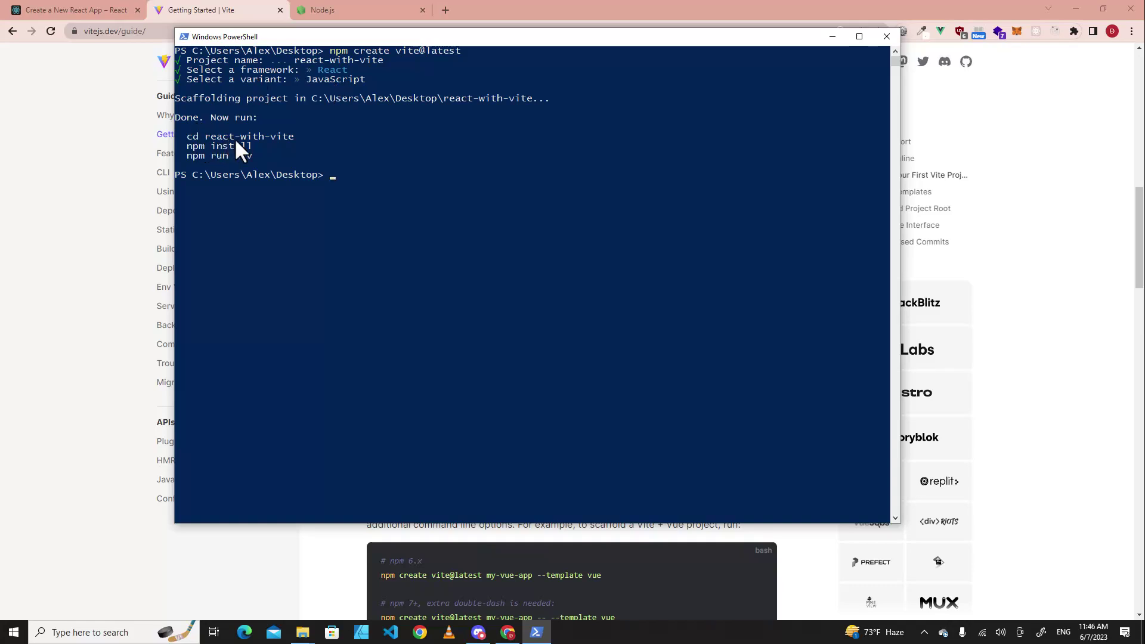
text(cd)
text( react-with-)
text(vite)
Change into the react-with-vite folder and erase the half-typed install command.
key(Return)
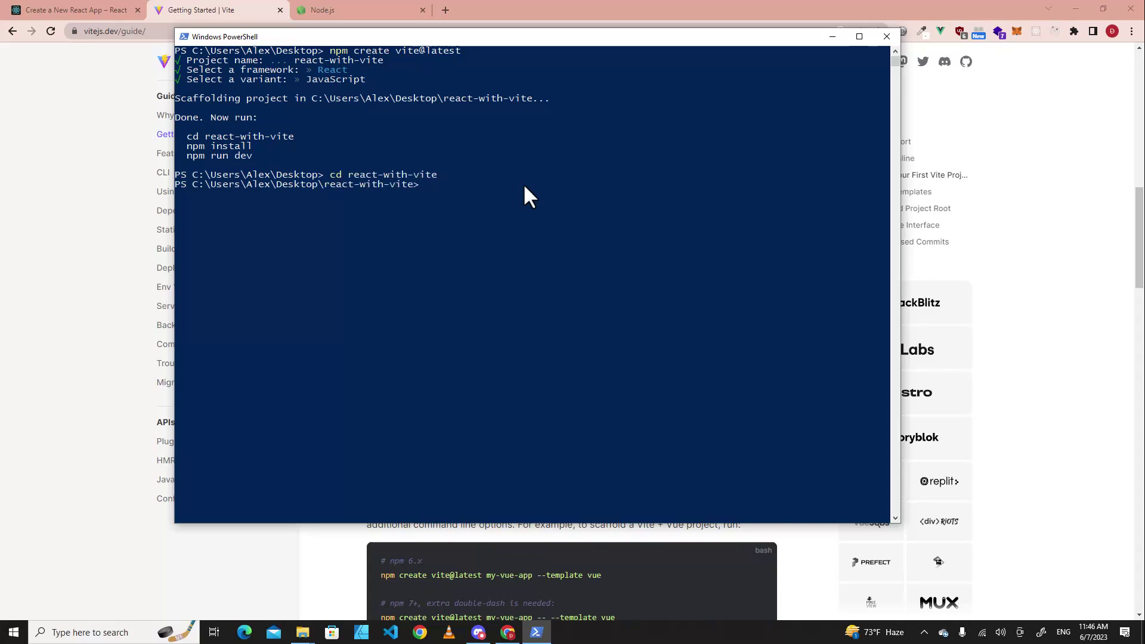
text(npm)
text( in)
key(BackSpace)
key(BackSpace)
key(BackSpace)
key(BackSpace)
key(BackSpace)
Show the desktop and drag the react-with-vite folder onto the VS Code shortcut.
click(1073, 13)
key(super+d)
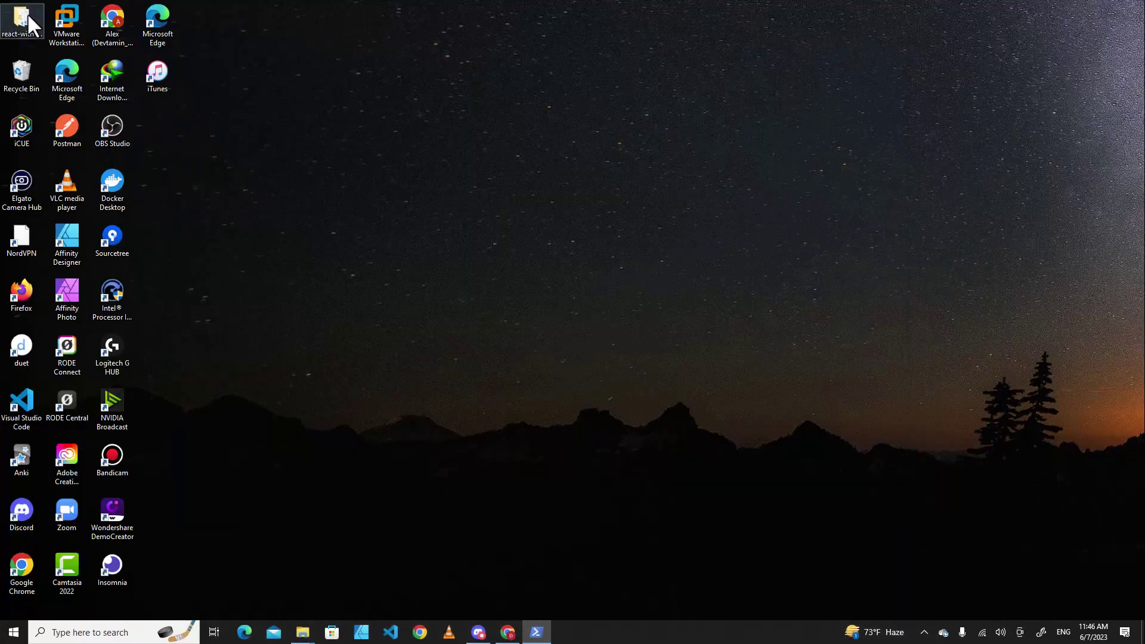
drag(20, 27, 399, 225)
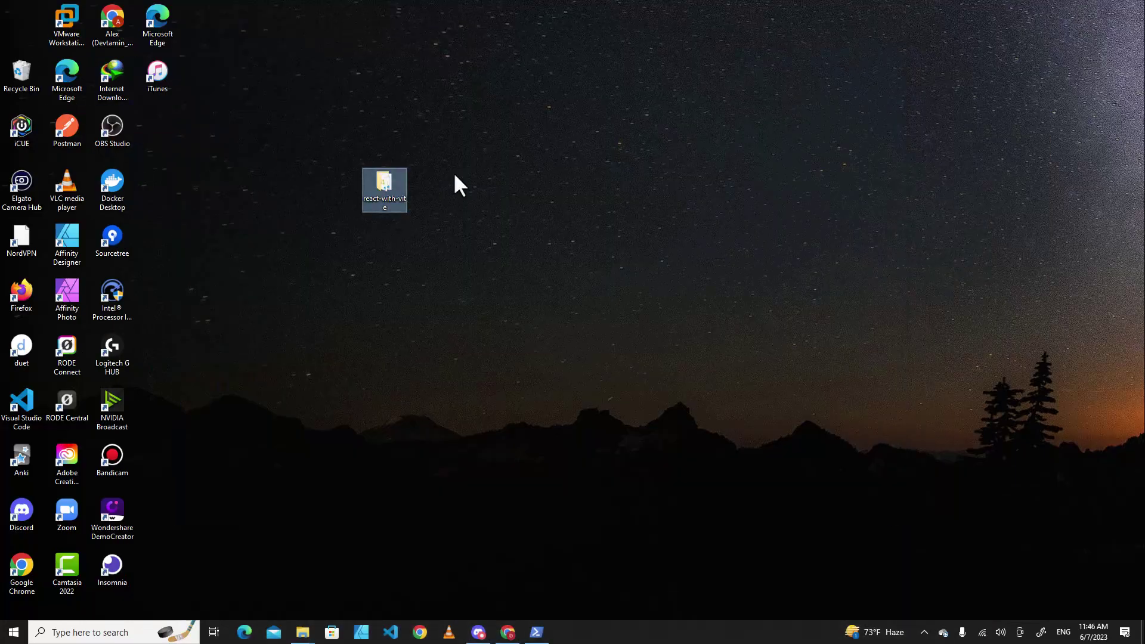
drag(389, 187, 288, 345)
drag(394, 192, 21, 414)
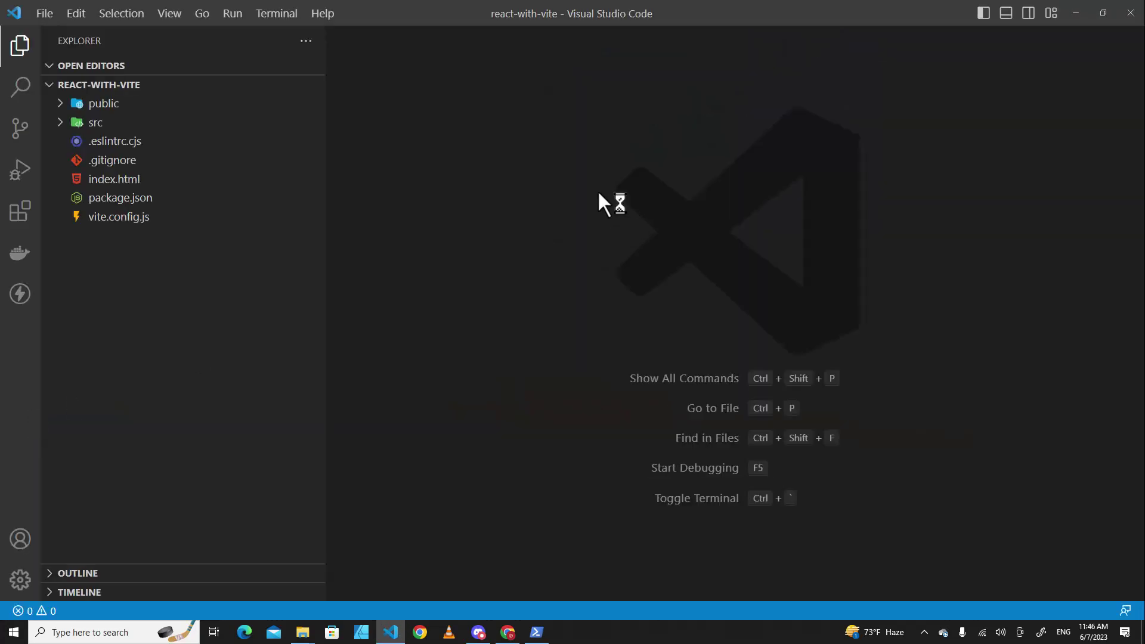
In a new terminal, run npm install and inspect the new node_modules folder.
click(288, 15)
click(300, 42)
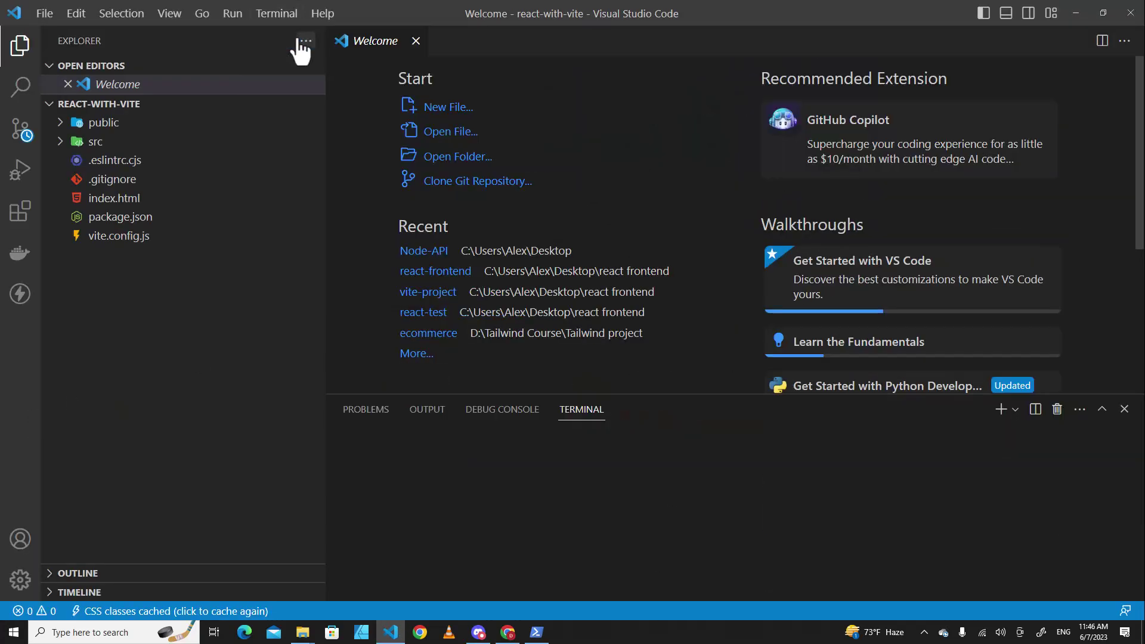
click(1118, 519)
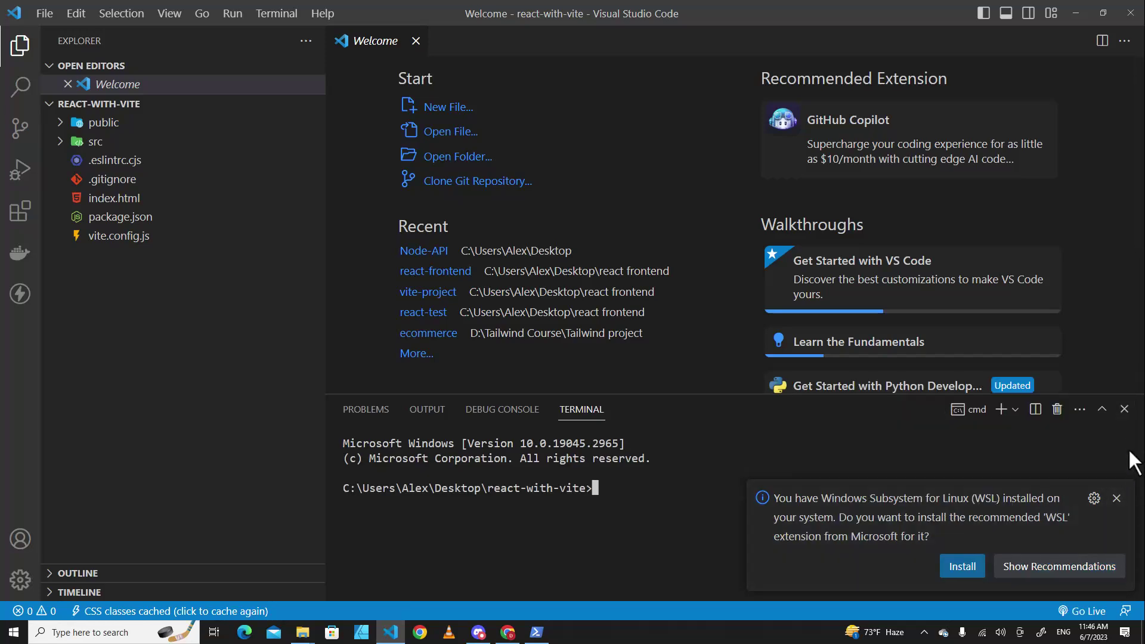
click(1116, 497)
text(np)
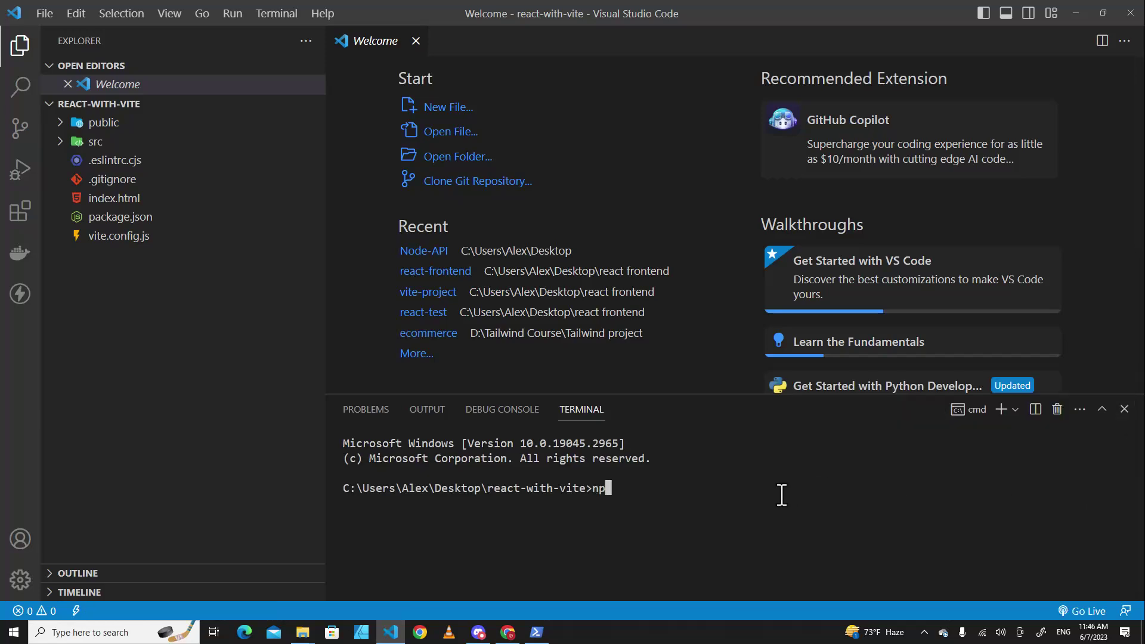
text(m install)
key(Return)
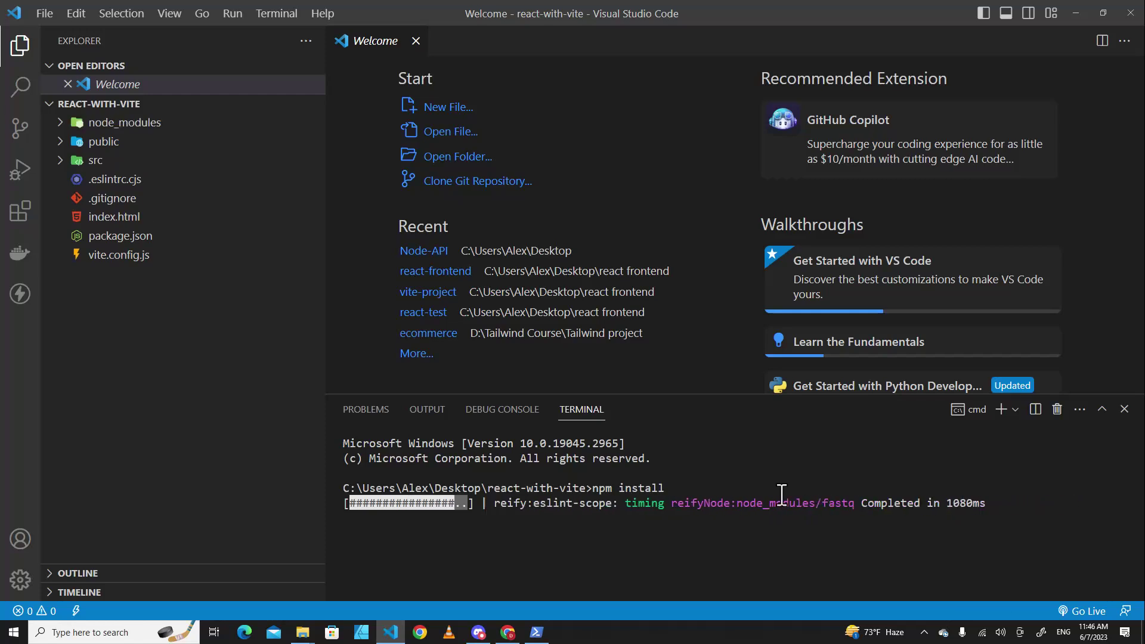
click(116, 125)
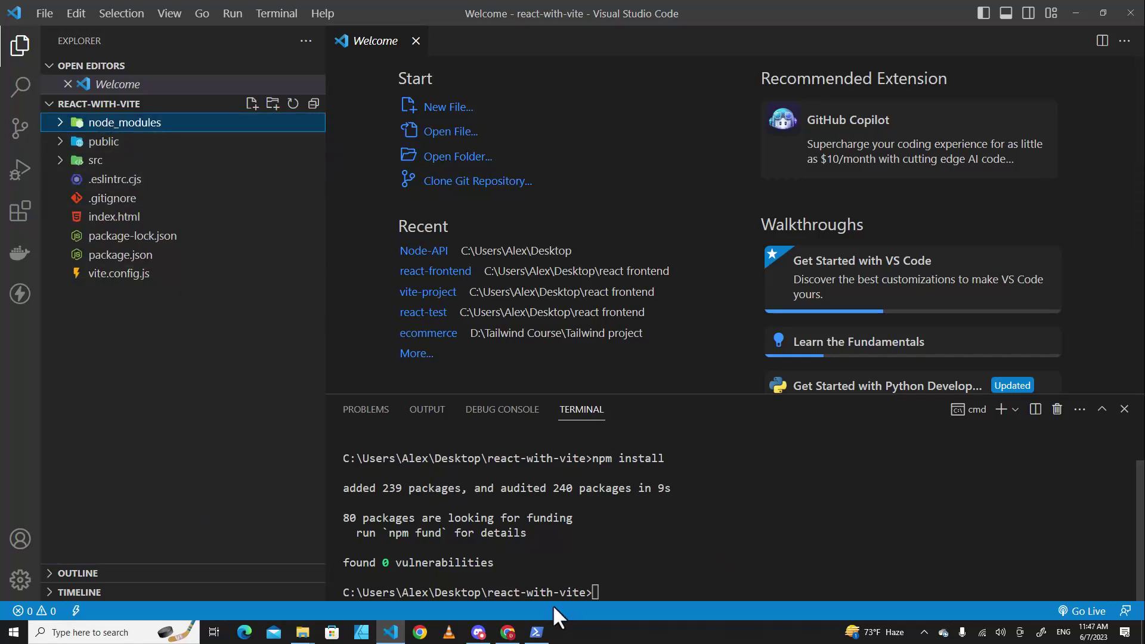
Check the npm run dev command in PowerShell and run it in VS Code's terminal.
click(537, 632)
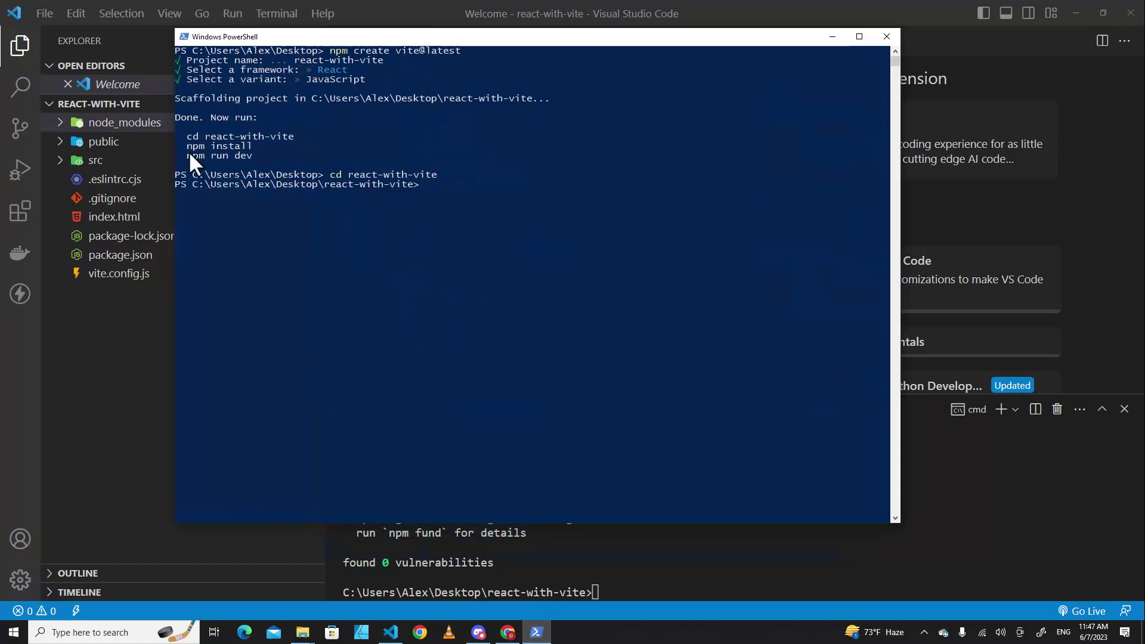
drag(189, 154, 235, 157)
click(780, 586)
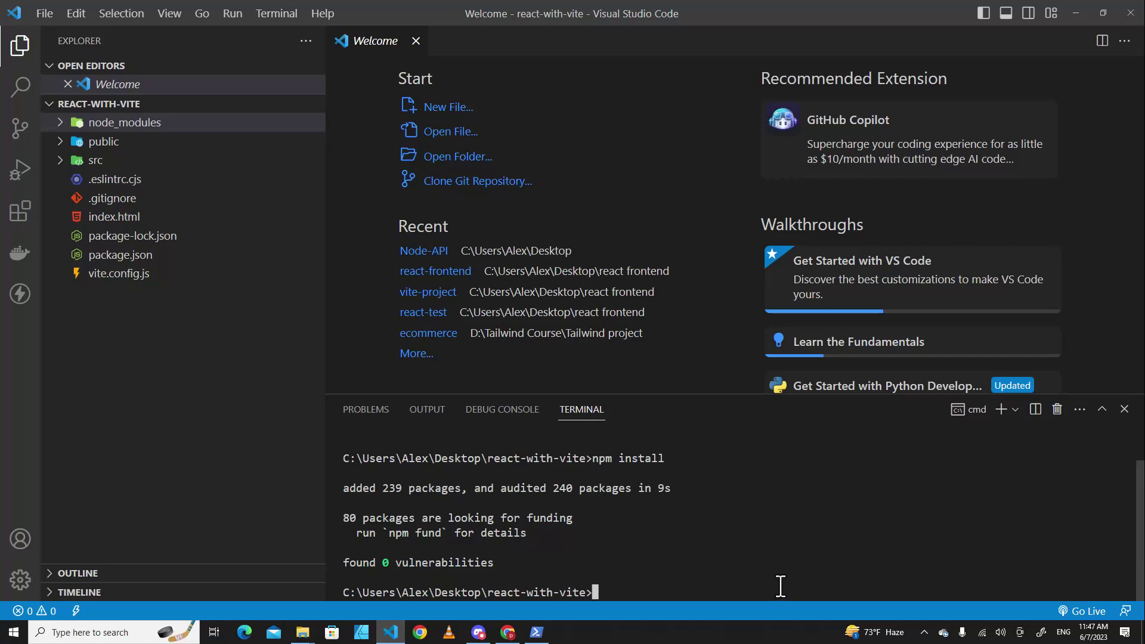
text(npm run )
text(dev)
key(Return)
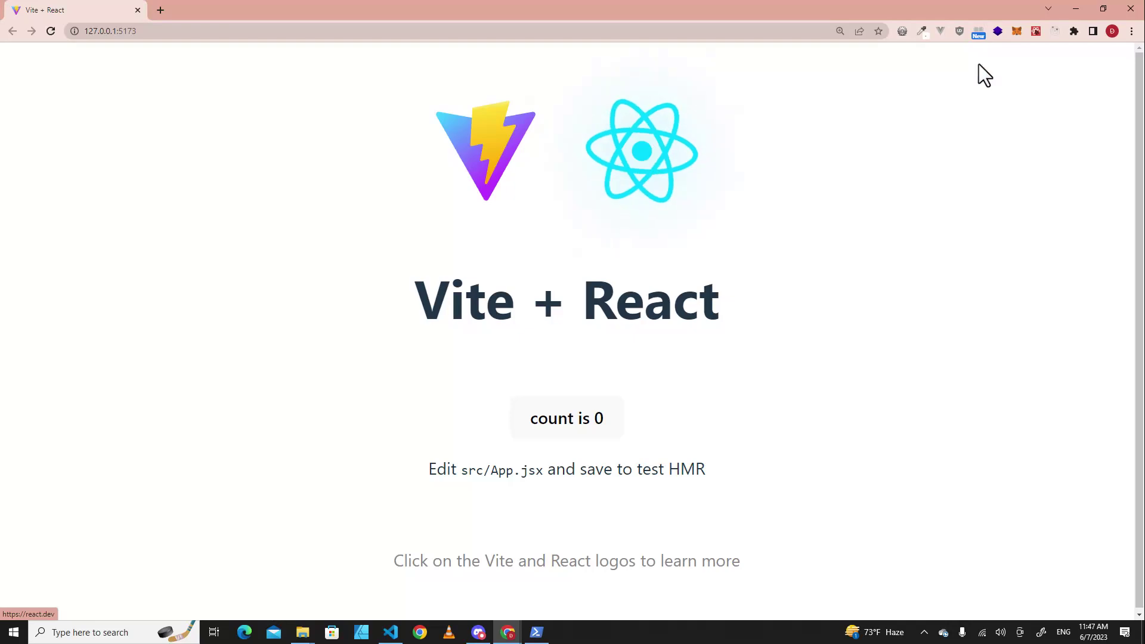
Stop the Vite dev server with Ctrl+C in the VS Code terminal.
click(1077, 9)
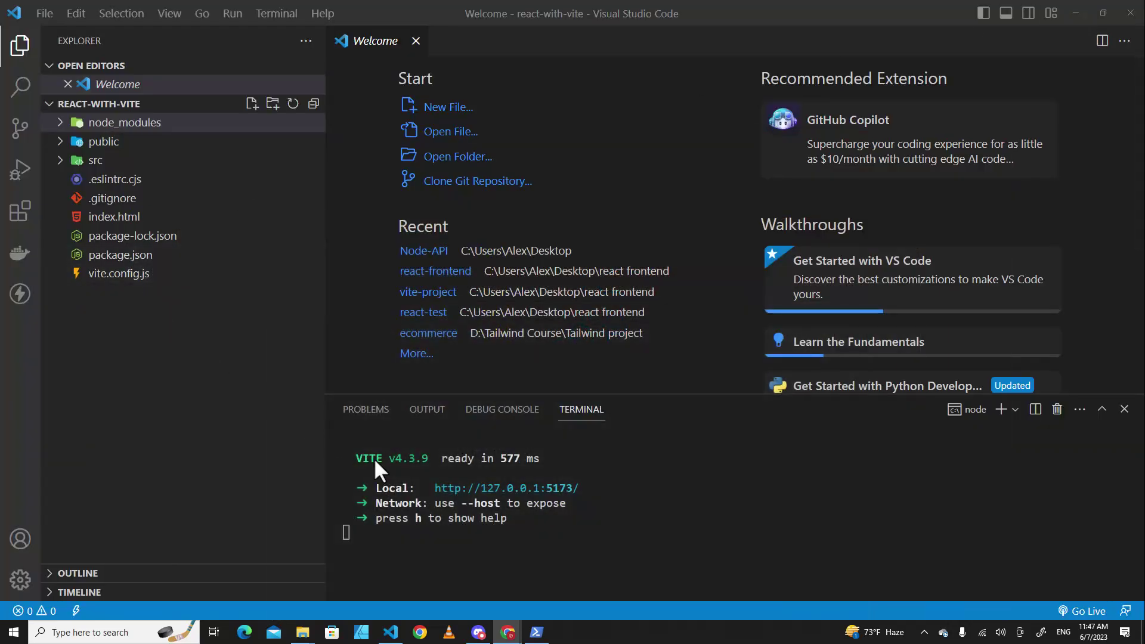
click(619, 499)
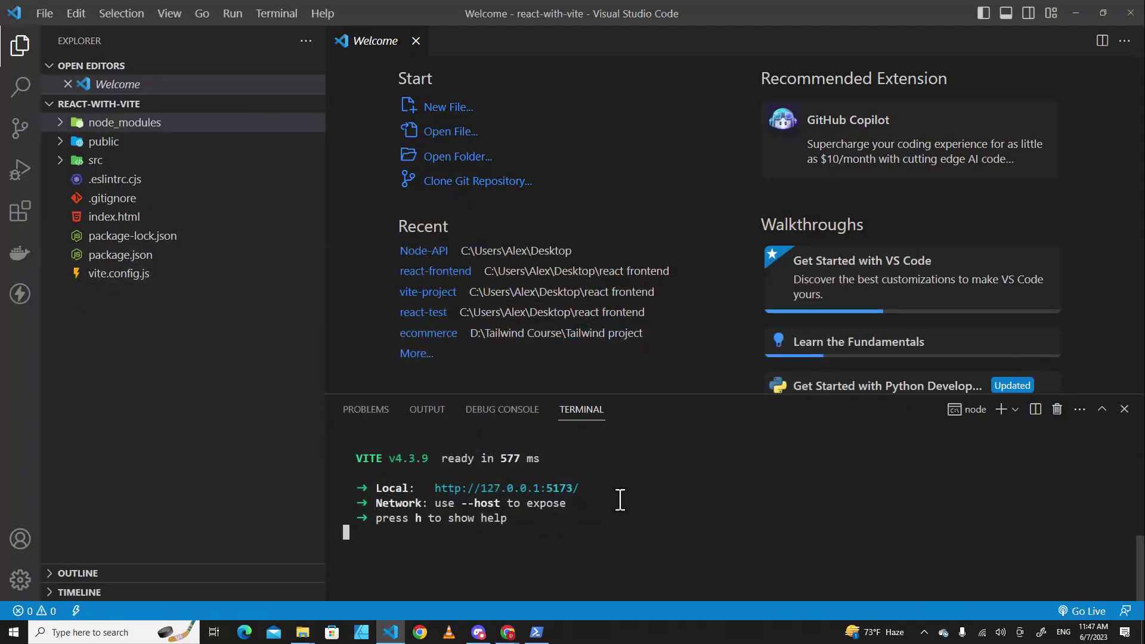
key(ctrl+c)
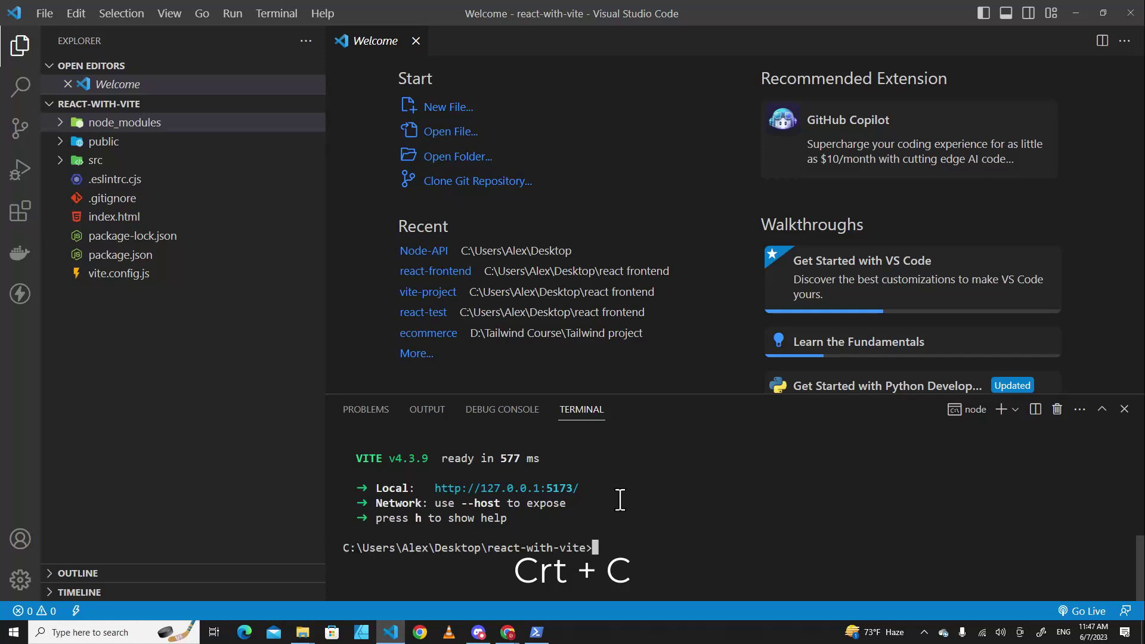
Reload 127.0.0.1:5173 in Chrome to confirm the connection is refused, then minimize Chrome.
click(507, 632)
click(564, 577)
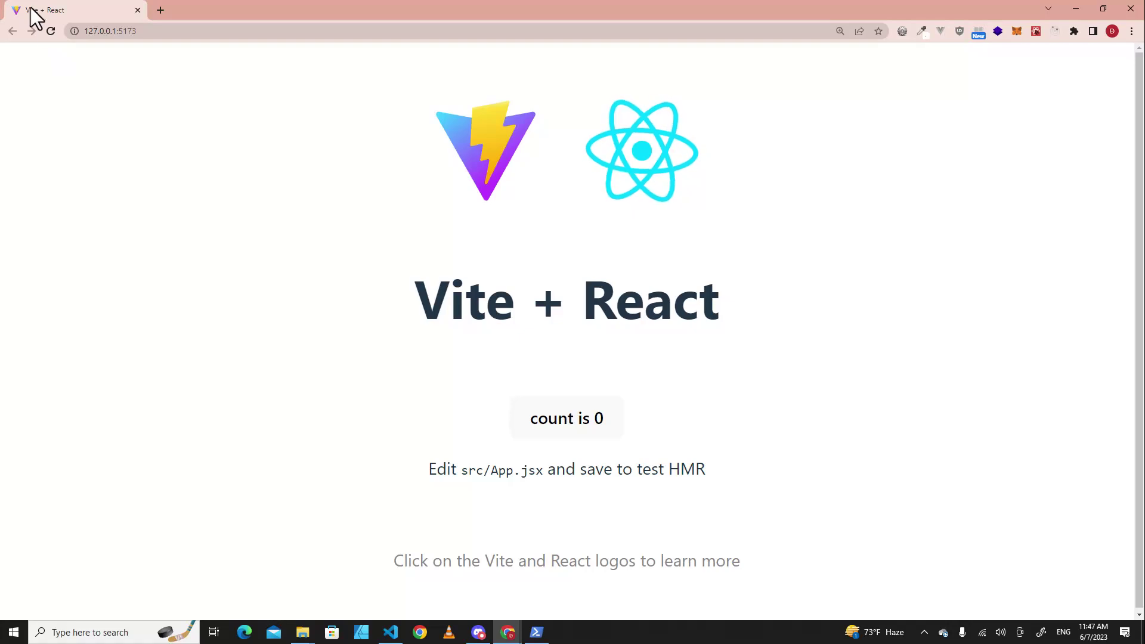
click(51, 31)
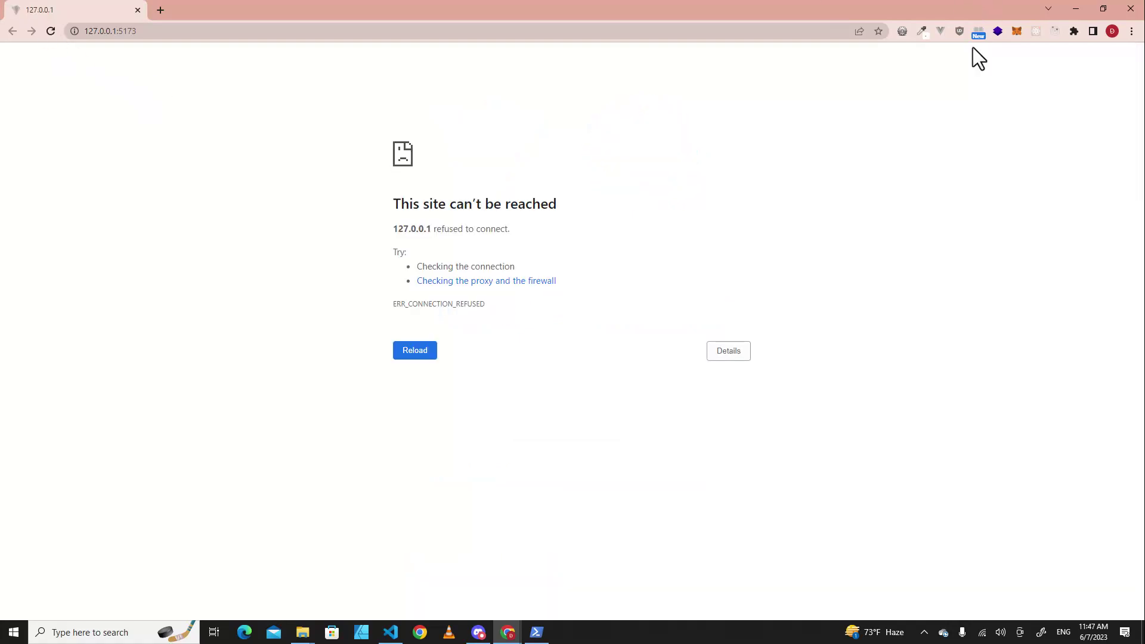
click(1074, 11)
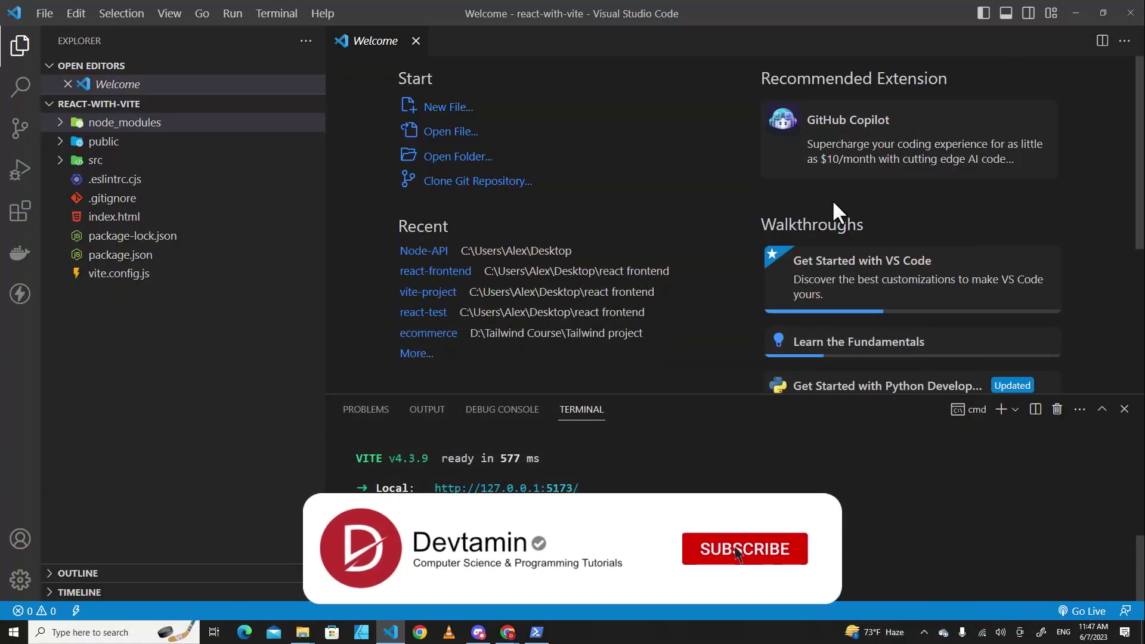